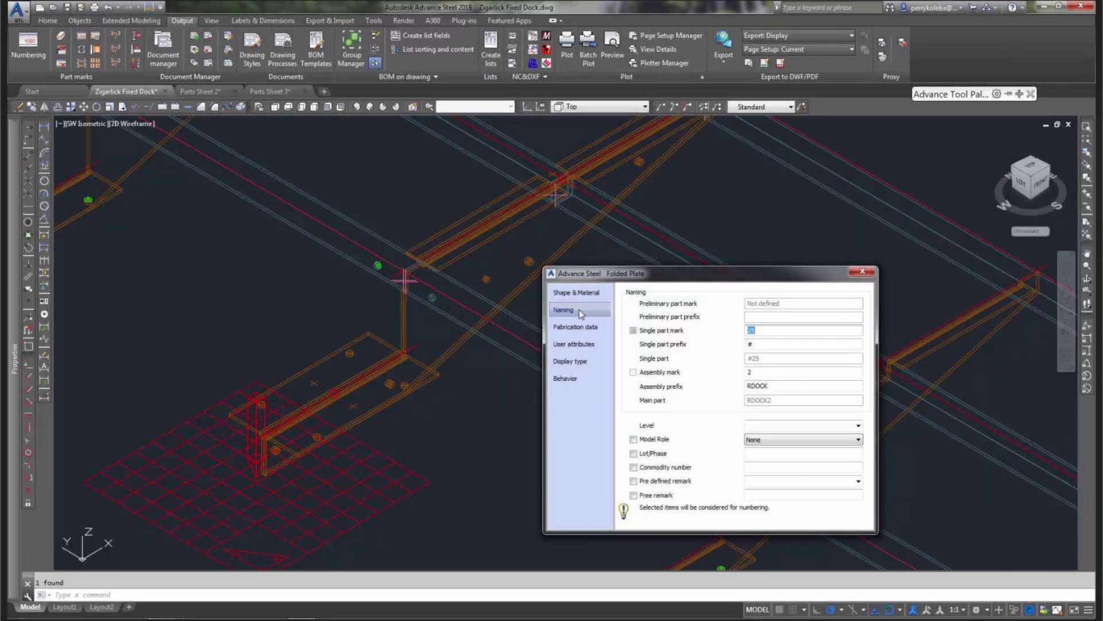
Set the folded plate's Model Role to Folded Plate and save the model
{"action": "left_click", "coordinate": [862, 273]}
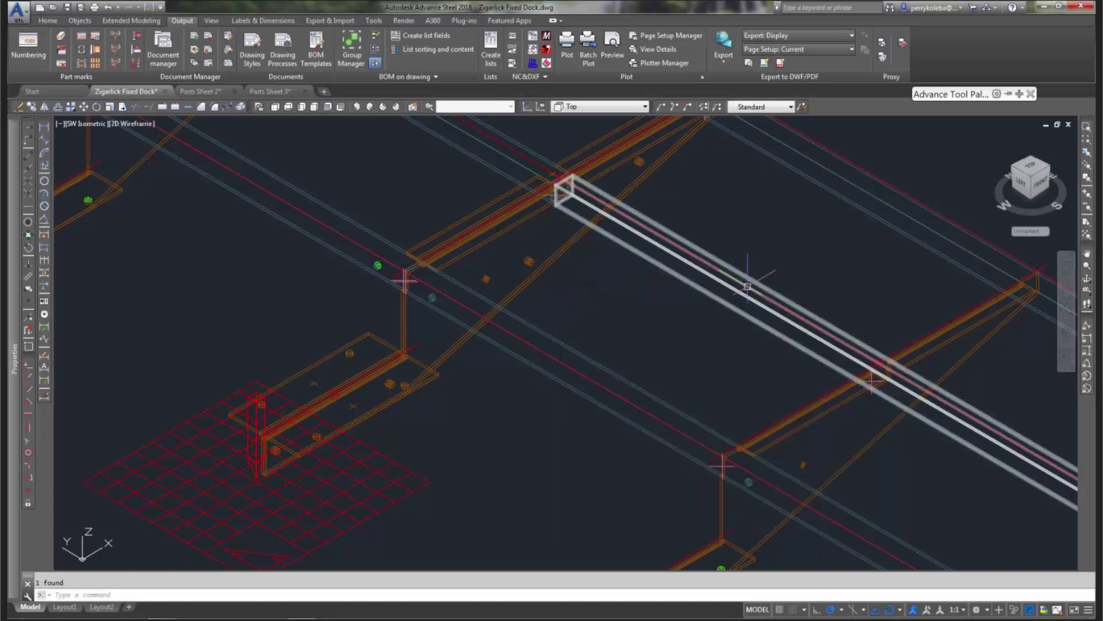
{"action": "scroll", "coordinate": [558, 318], "scroll_direction": "down", "scroll_amount": 4}
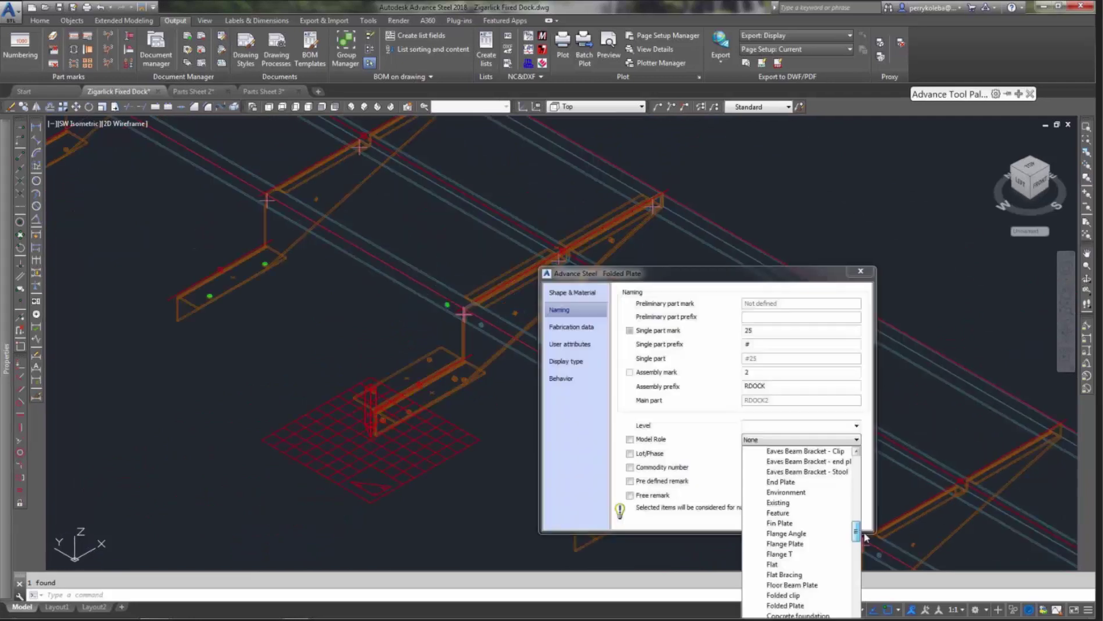
{"action": "scroll", "coordinate": [791, 557], "scroll_direction": "down", "scroll_amount": 2}
{"action": "left_click", "coordinate": [792, 554]}
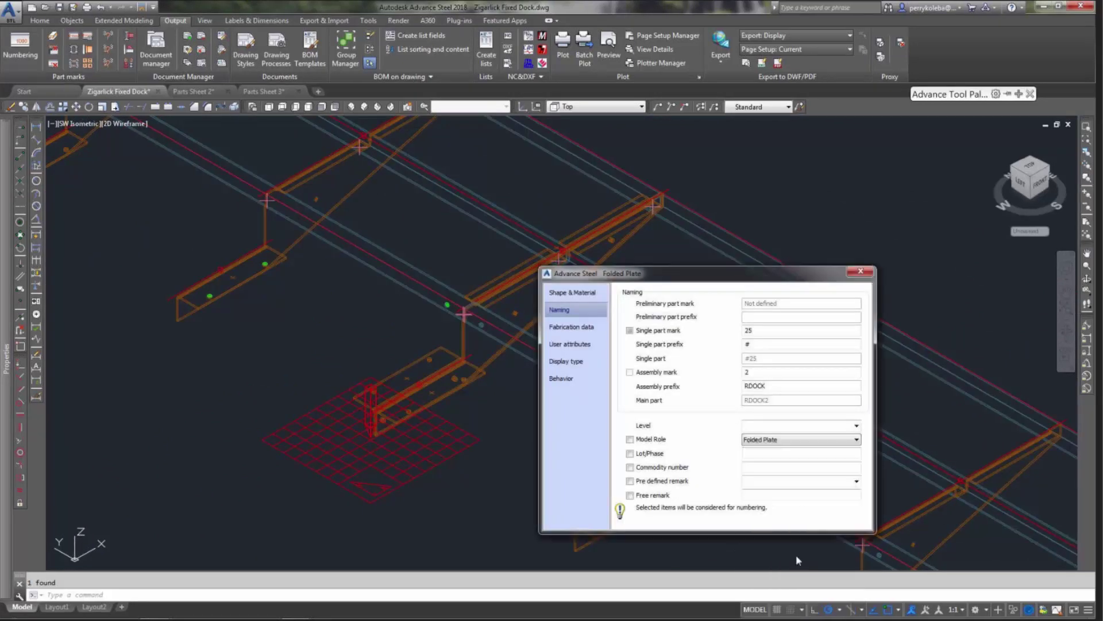
{"action": "left_click", "coordinate": [860, 271]}
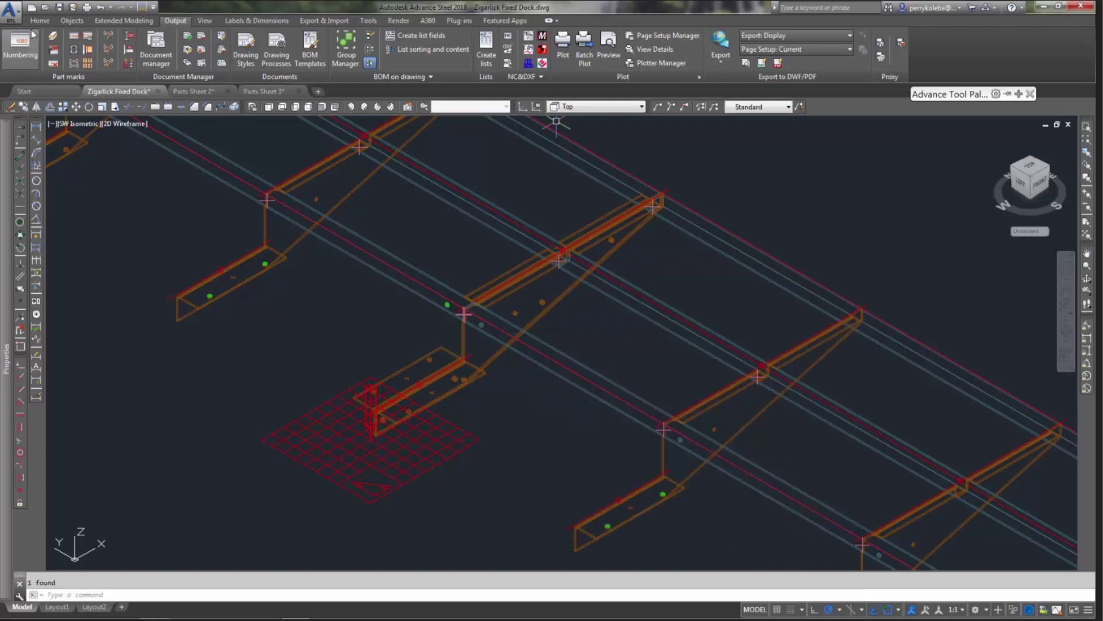
{"action": "key", "text": "ctrl+s"}
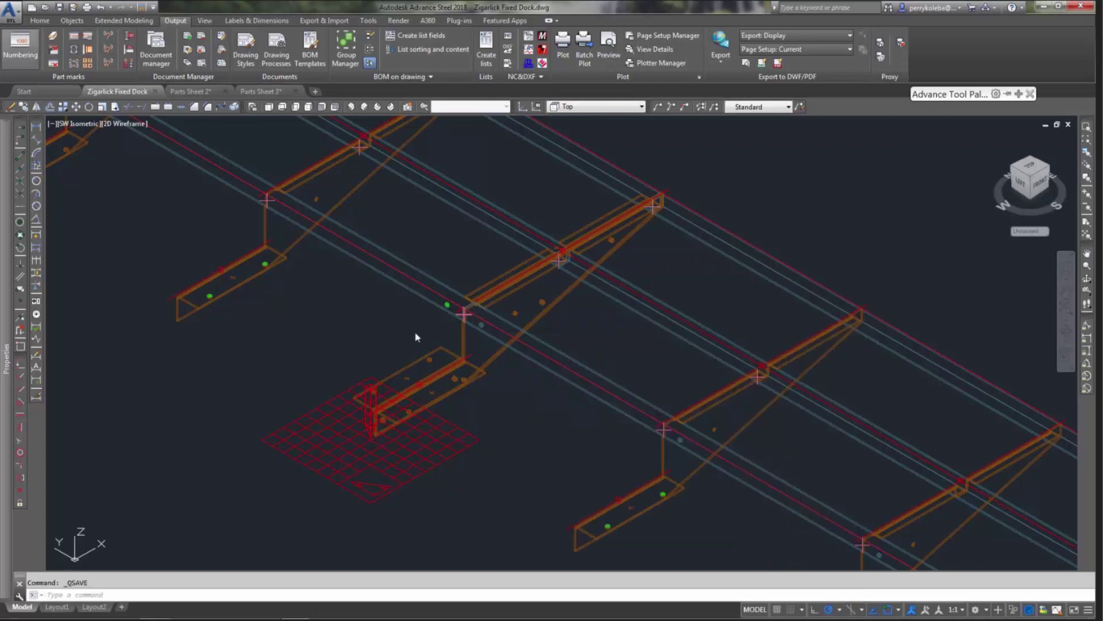
Show the assembly detail drawing for the selected bent plate
{"action": "left_click", "coordinate": [510, 346]}
{"action": "right_click", "coordinate": [506, 354]}
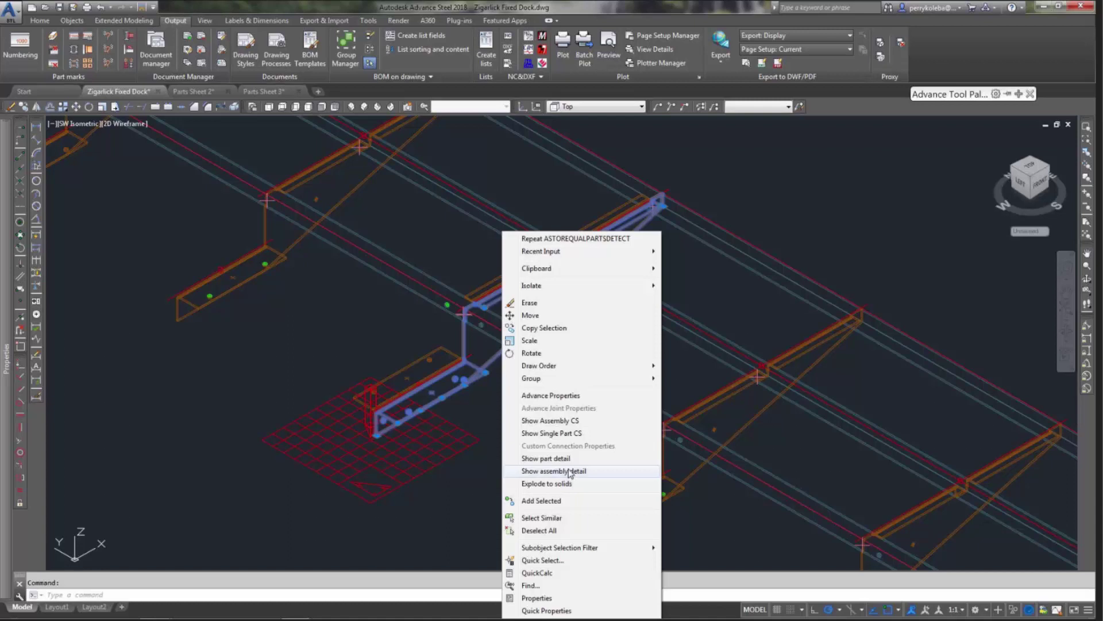
{"action": "left_click", "coordinate": [581, 474]}
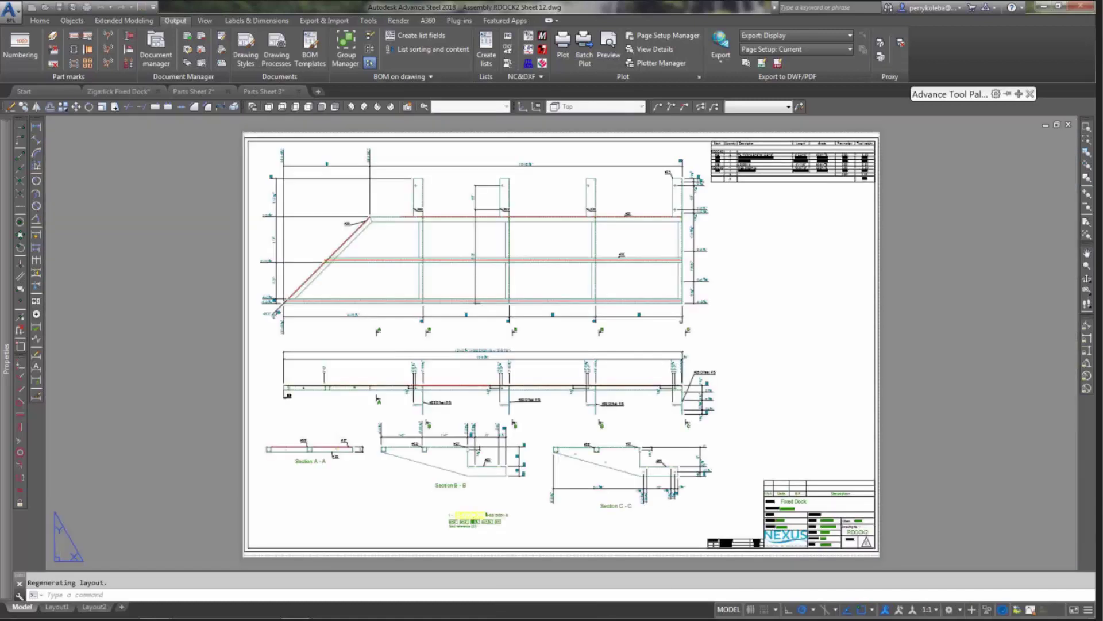
{"action": "scroll", "coordinate": [595, 449], "scroll_direction": "up", "scroll_amount": 5}
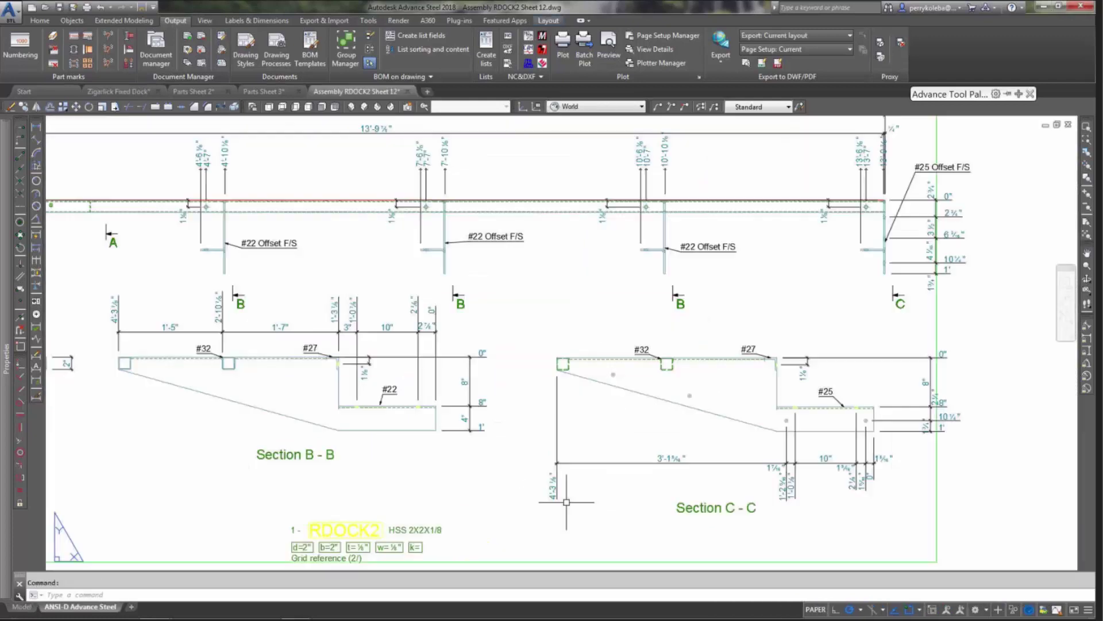
{"action": "scroll", "coordinate": [655, 362], "scroll_direction": "up", "scroll_amount": 3}
{"action": "scroll", "coordinate": [603, 420], "scroll_direction": "up", "scroll_amount": 2}
{"action": "scroll", "coordinate": [603, 420], "scroll_direction": "up", "scroll_amount": 2}
Add dimension points at two Section C-C holes, cancel, and save the assembly drawing
{"action": "left_click", "coordinate": [604, 423]}
{"action": "left_click", "coordinate": [256, 20]}
{"action": "left_click", "coordinate": [444, 35]}
{"action": "left_click", "coordinate": [455, 210]}
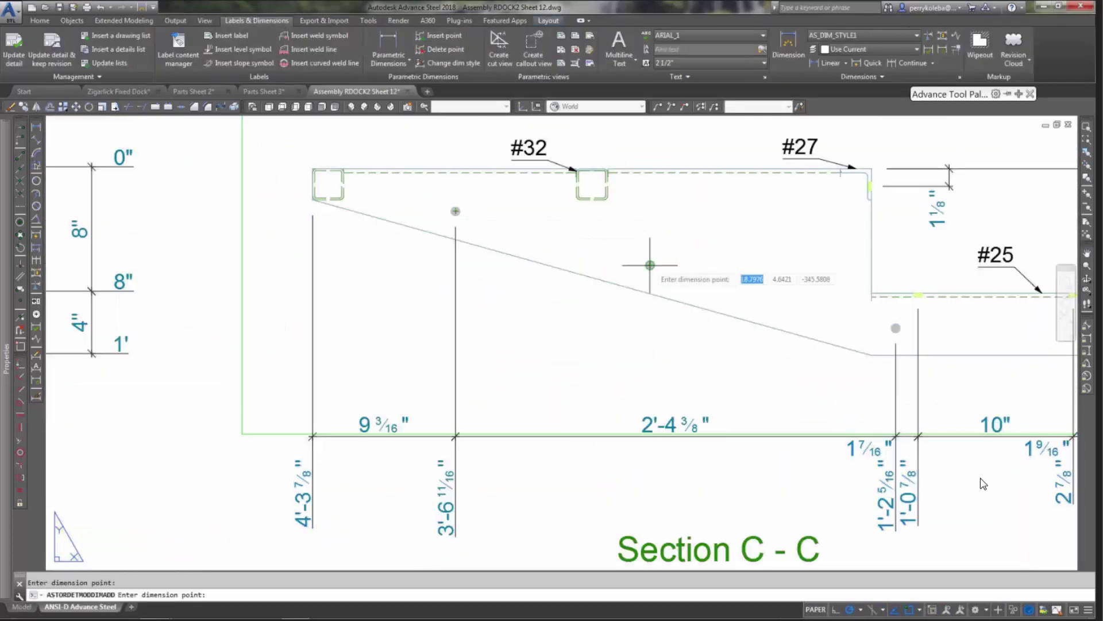
{"action": "left_click", "coordinate": [651, 265]}
{"action": "key", "text": "Escape"}
{"action": "scroll", "coordinate": [567, 290], "scroll_direction": "down", "scroll_amount": 3}
{"action": "key", "text": "Escape"}
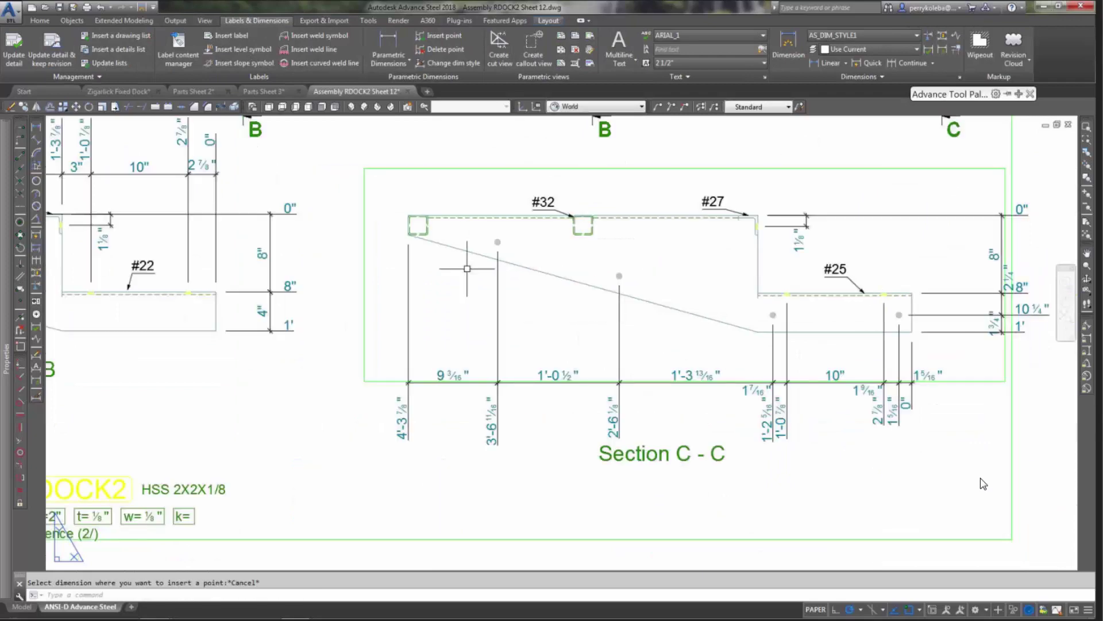
{"action": "scroll", "coordinate": [466, 269], "scroll_direction": "down", "scroll_amount": 1}
{"action": "scroll", "coordinate": [502, 294], "scroll_direction": "down", "scroll_amount": 1}
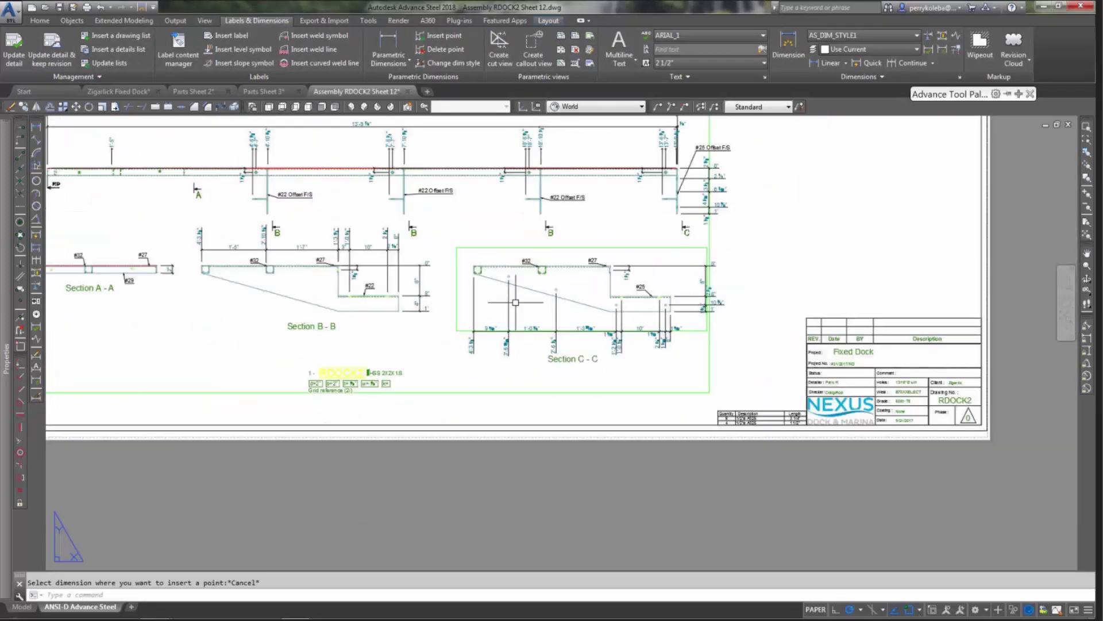
{"action": "scroll", "coordinate": [502, 294], "scroll_direction": "up", "scroll_amount": 1}
{"action": "scroll", "coordinate": [502, 294], "scroll_direction": "up", "scroll_amount": 1}
{"action": "scroll", "coordinate": [510, 291], "scroll_direction": "down", "scroll_amount": 4}
{"action": "scroll", "coordinate": [621, 272], "scroll_direction": "up", "scroll_amount": 8}
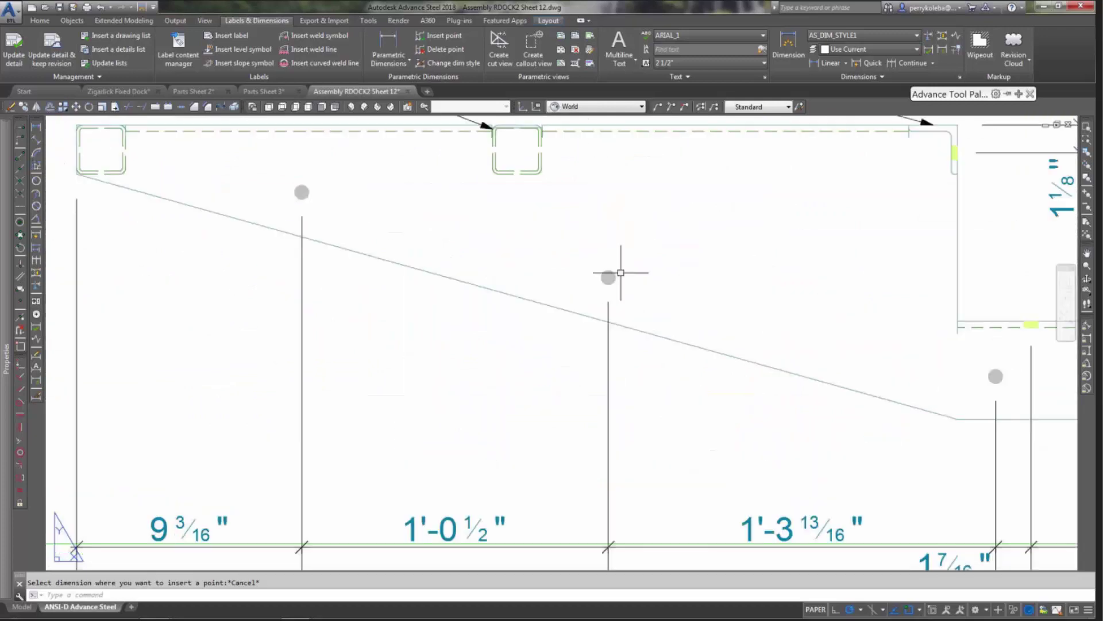
{"action": "scroll", "coordinate": [621, 273], "scroll_direction": "down", "scroll_amount": 4}
{"action": "left_click", "coordinate": [60, 7]}
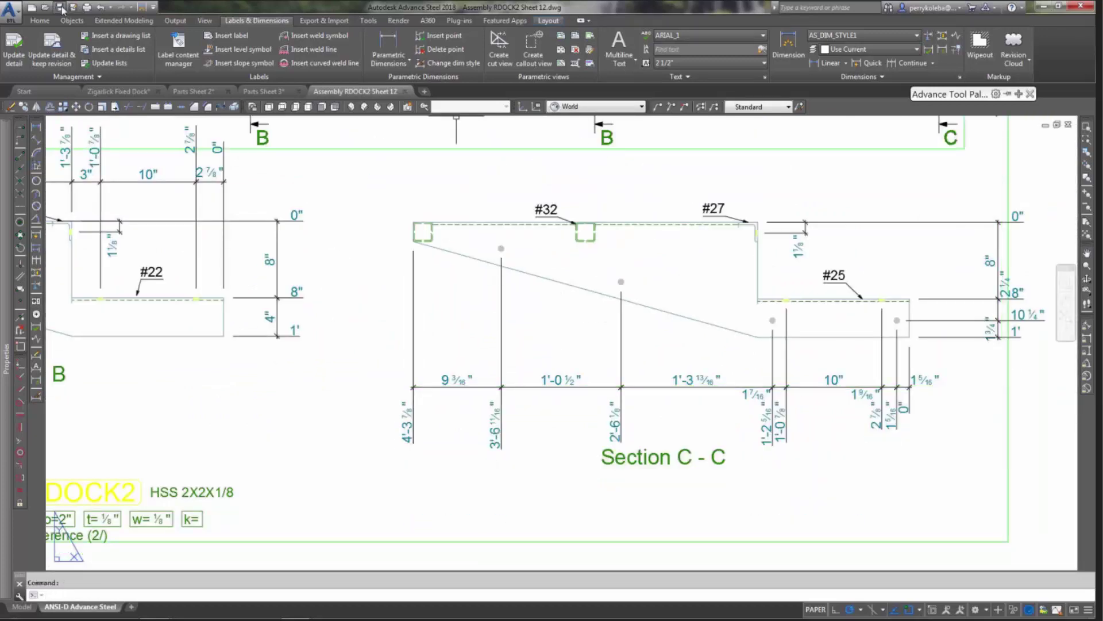
{"action": "scroll", "coordinate": [319, 304], "scroll_direction": "down", "scroll_amount": 2}
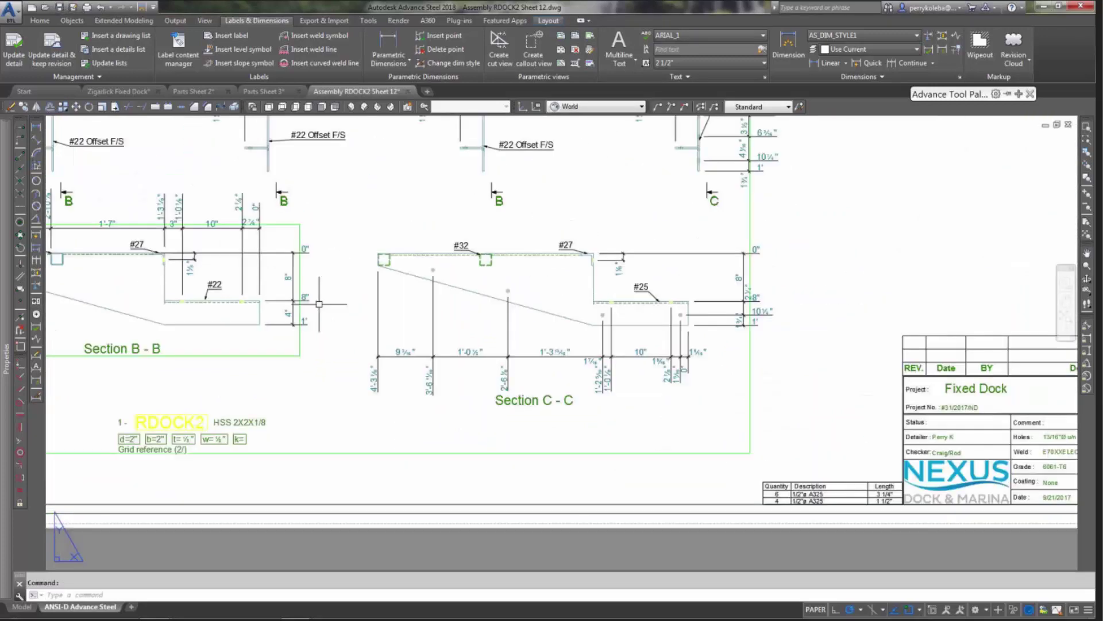
Try a parametric dimension on Section C-C, then close Assembly RDOCK2 Sheet 12 without saving
{"action": "left_click", "coordinate": [388, 47]}
{"action": "left_click", "coordinate": [482, 311]}
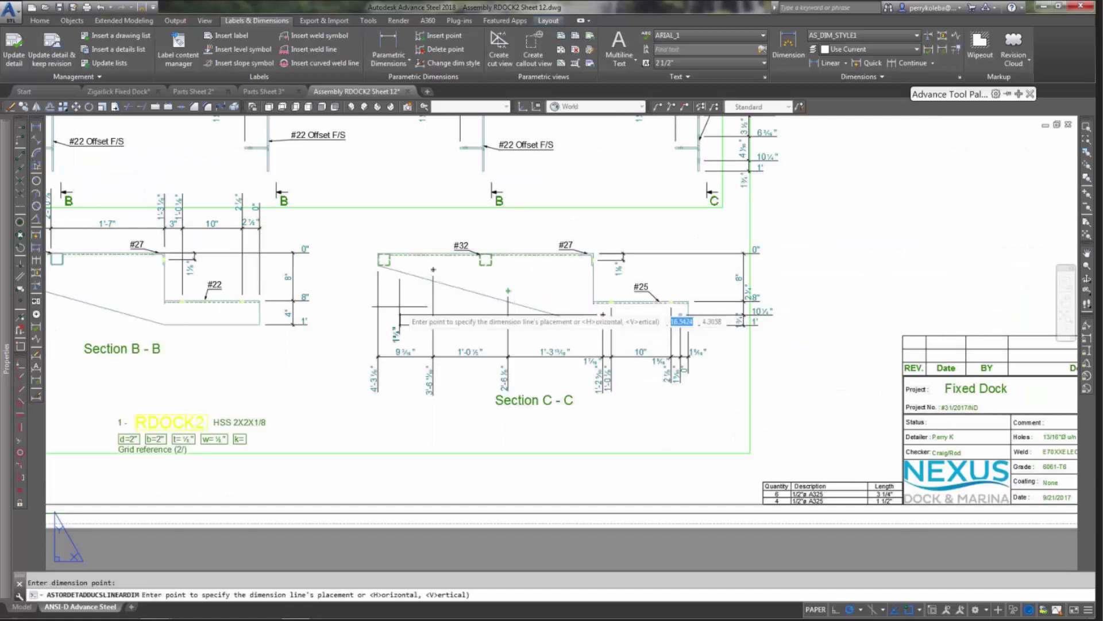
{"action": "scroll", "coordinate": [504, 291], "scroll_direction": "up", "scroll_amount": 5}
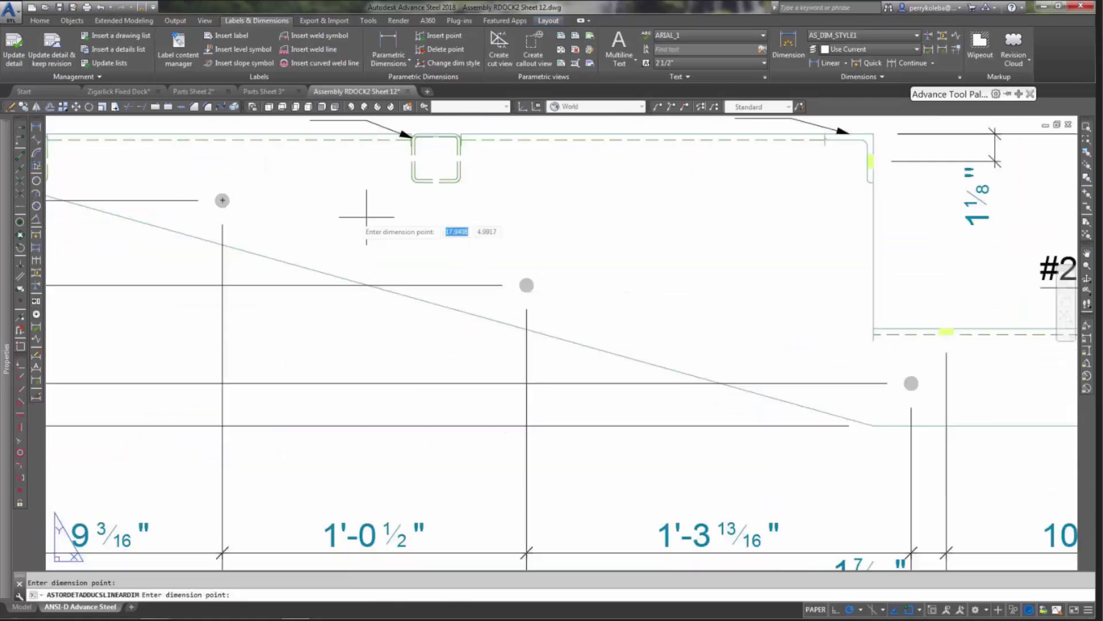
{"action": "scroll", "coordinate": [367, 217], "scroll_direction": "down", "scroll_amount": 5}
{"action": "left_click", "coordinate": [348, 387]}
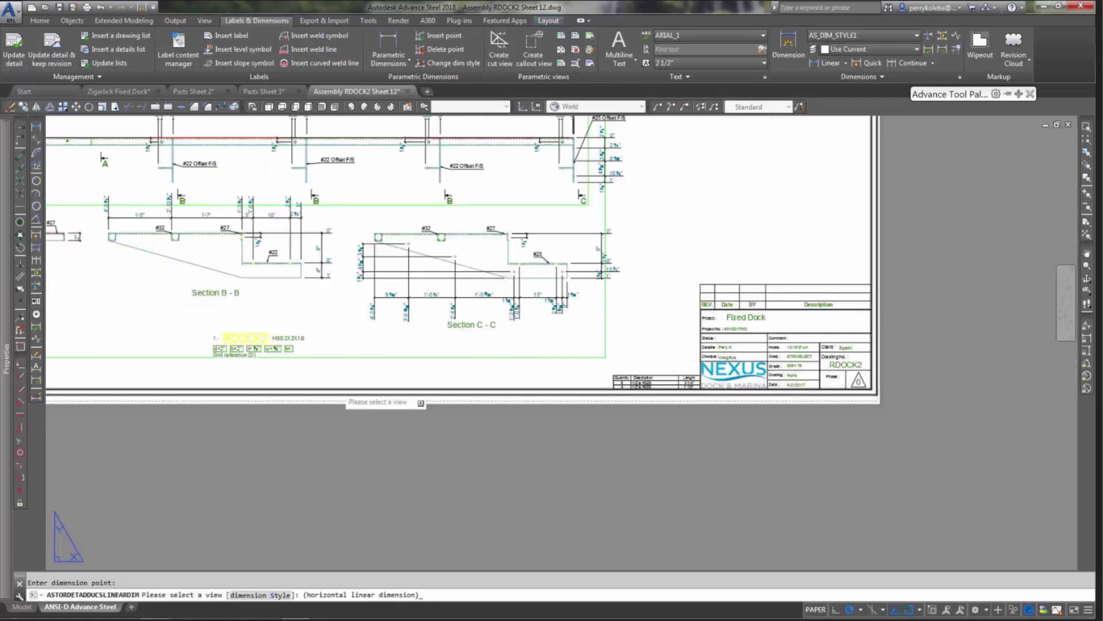
{"action": "left_click", "coordinate": [346, 394]}
{"action": "left_click", "coordinate": [864, 266]}
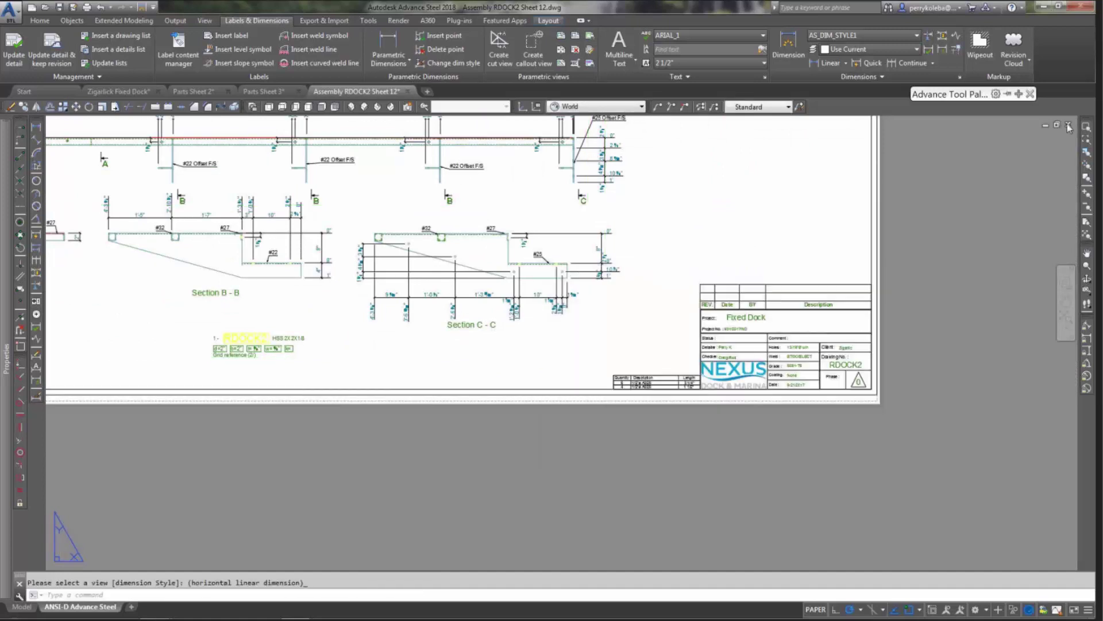
{"action": "left_click", "coordinate": [1069, 127]}
{"action": "left_click", "coordinate": [534, 342]}
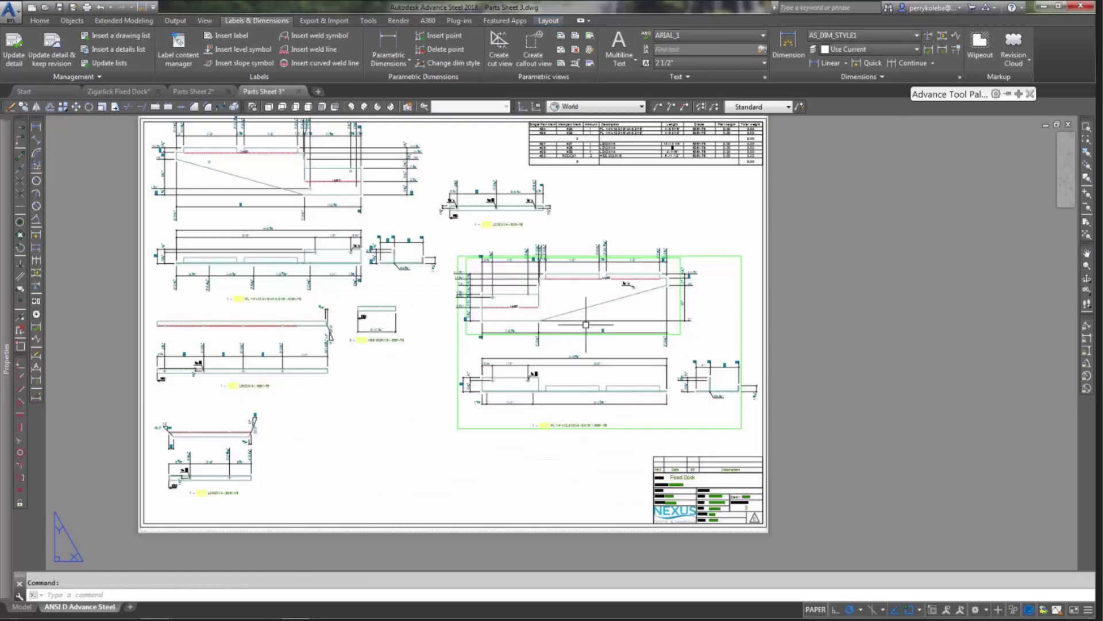
Close Parts Sheet 3 without saving and restore Parts Sheet 2 to a floating window
{"action": "left_click", "coordinate": [1070, 125]}
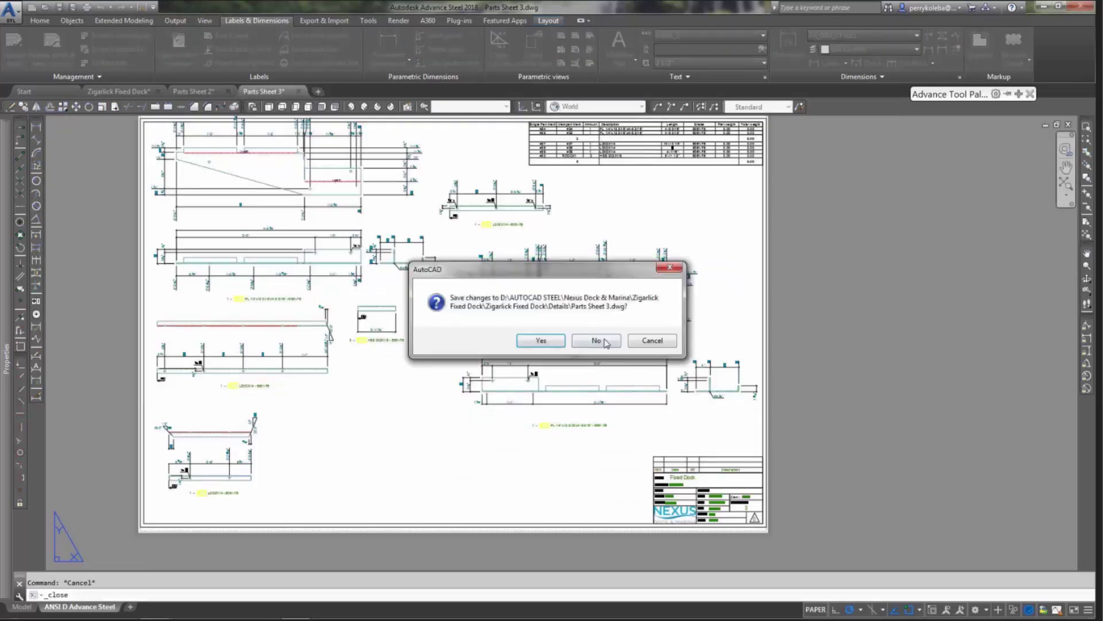
{"action": "left_click", "coordinate": [606, 341]}
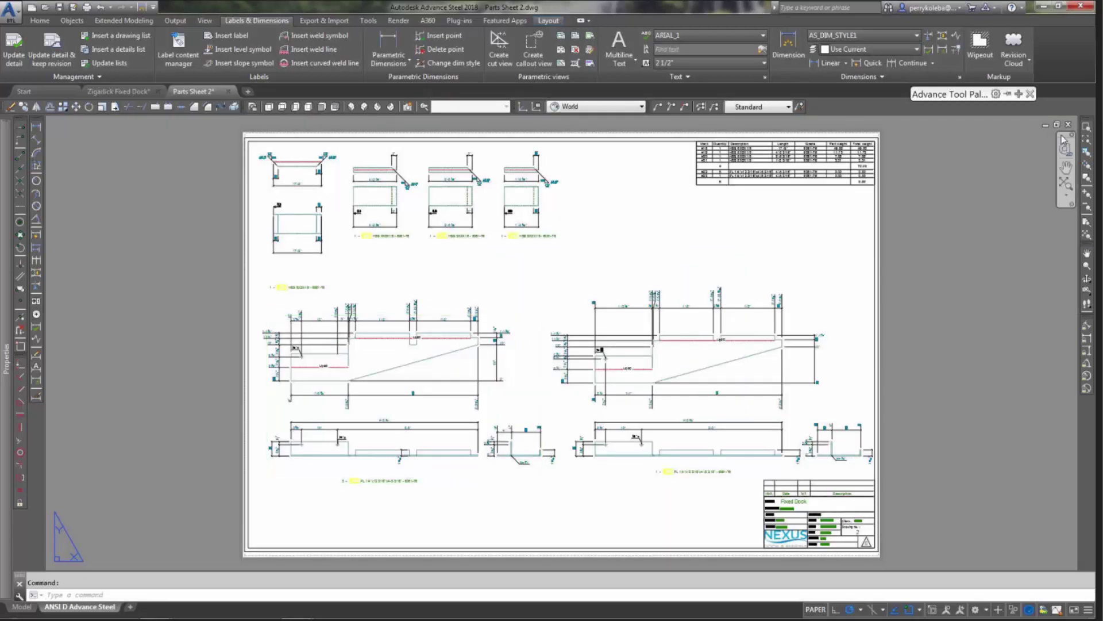
{"action": "left_click", "coordinate": [1057, 126]}
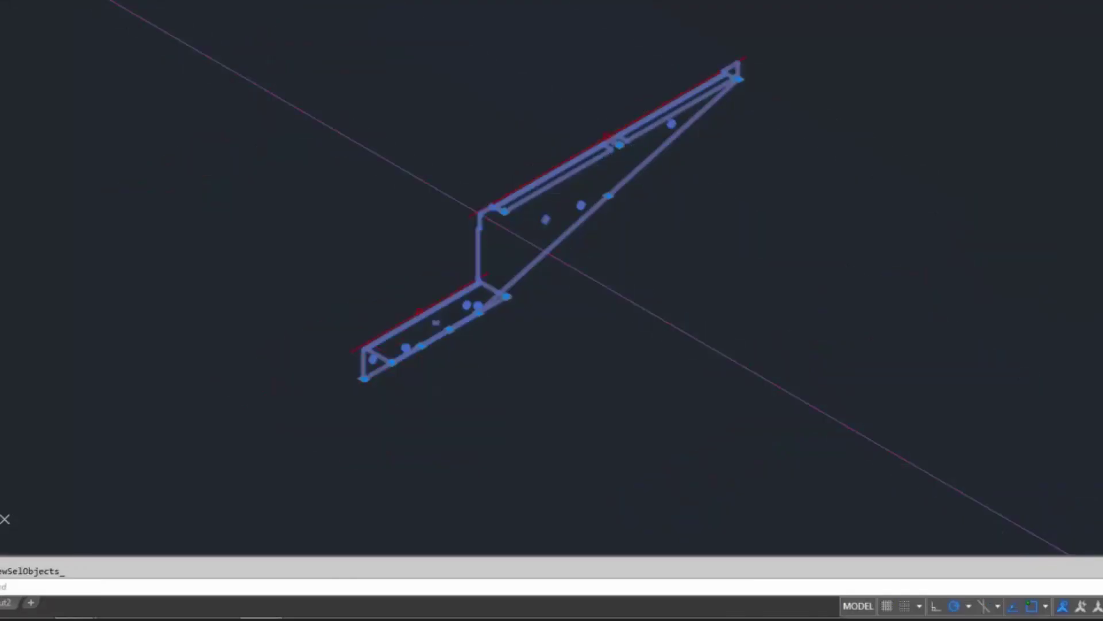
Orbit to an elevation view and bring up the folded bracket plate's context menu
{"action": "middle_click_drag", "start_coordinate": [562, 257], "coordinate": [812, 278], "text": "shift"}
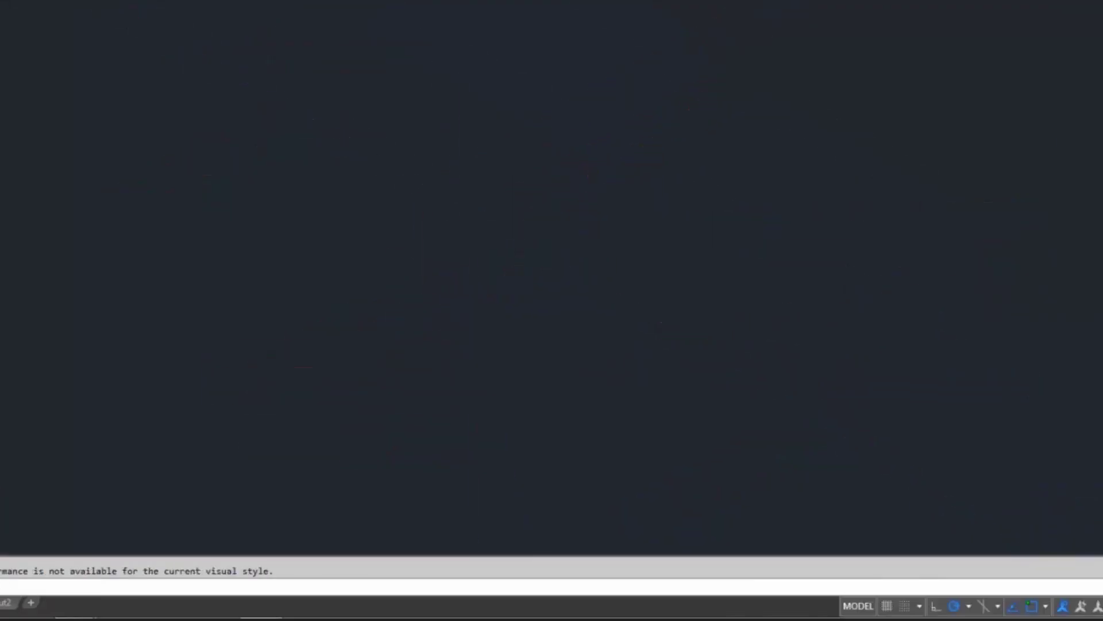
{"action": "left_click", "coordinate": [680, 344]}
{"action": "right_click", "coordinate": [681, 345]}
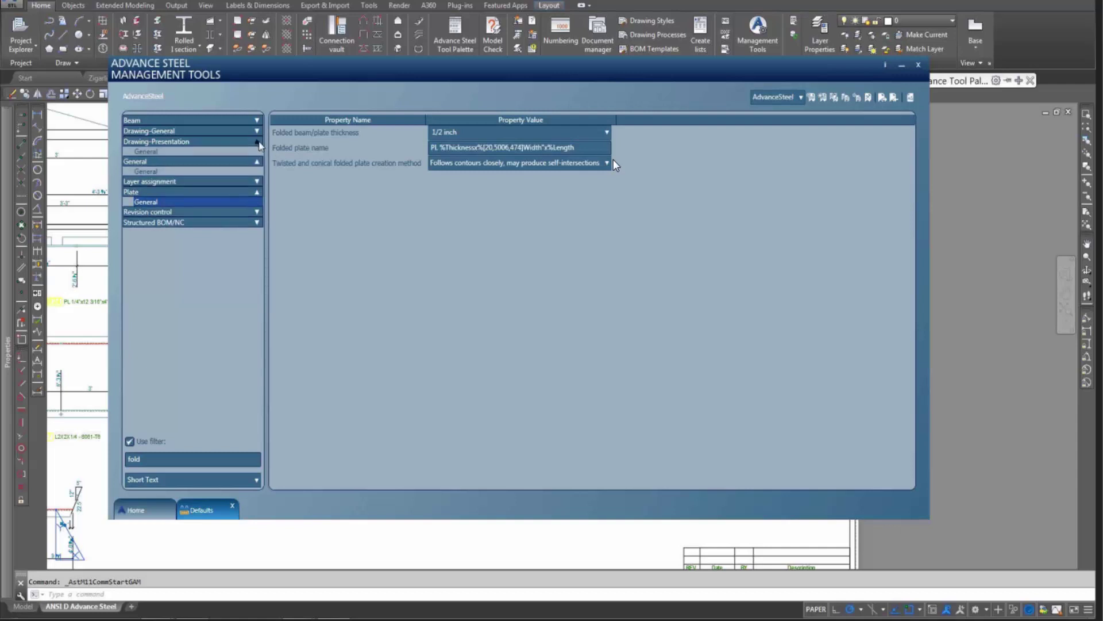
Set the default expansion method for unfolding to Pure Median Line under General settings
{"action": "left_click", "coordinate": [150, 152]}
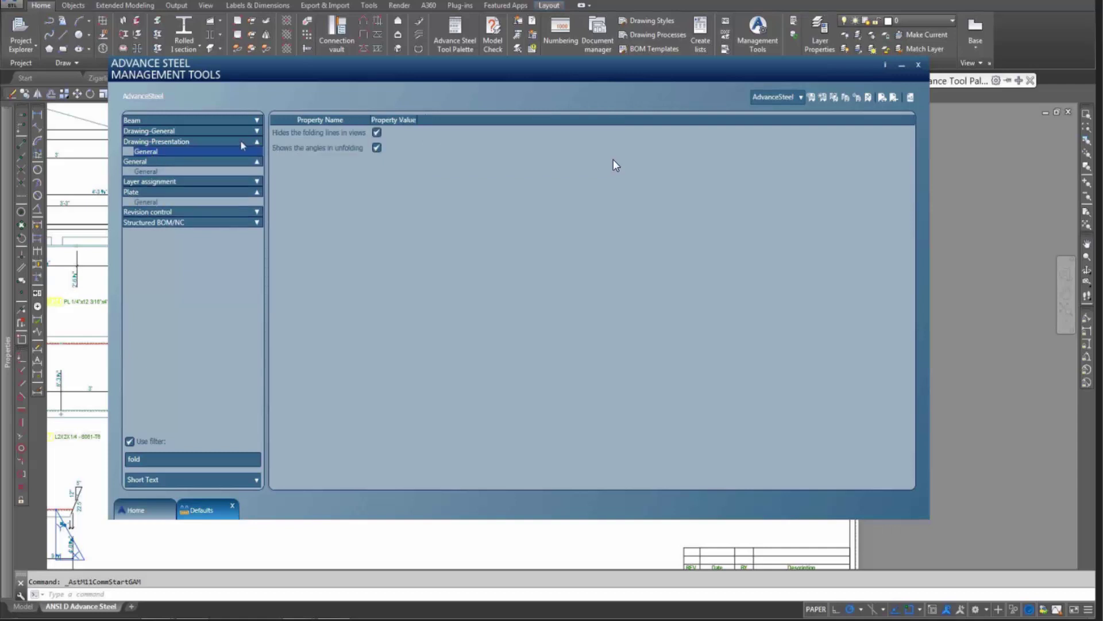
{"action": "left_click", "coordinate": [153, 142]}
{"action": "left_click", "coordinate": [160, 161]}
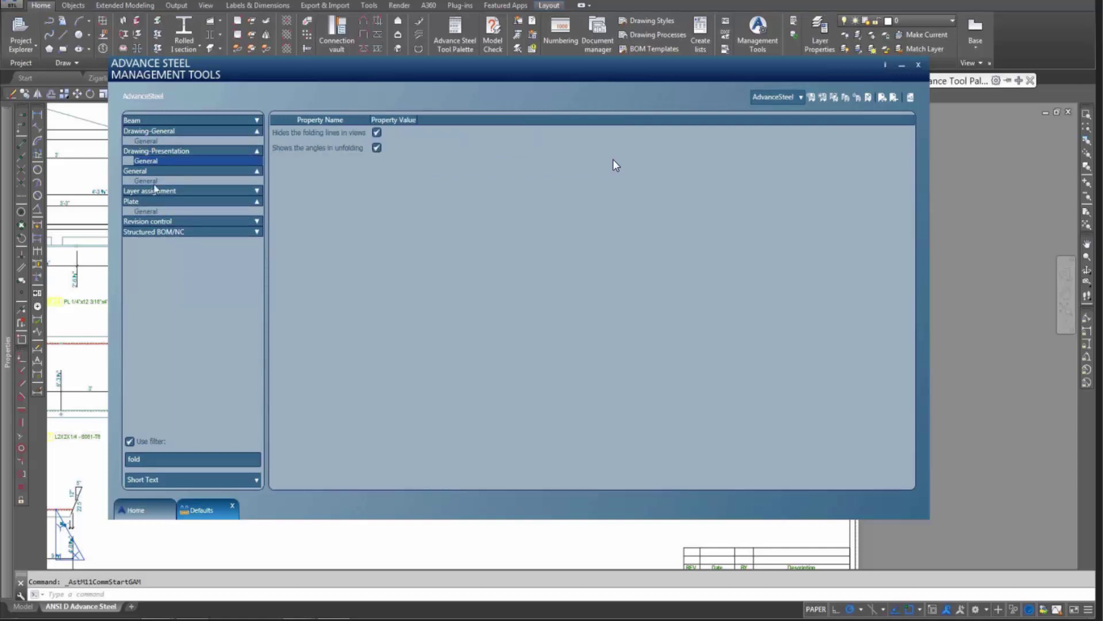
{"action": "left_click", "coordinate": [154, 181]}
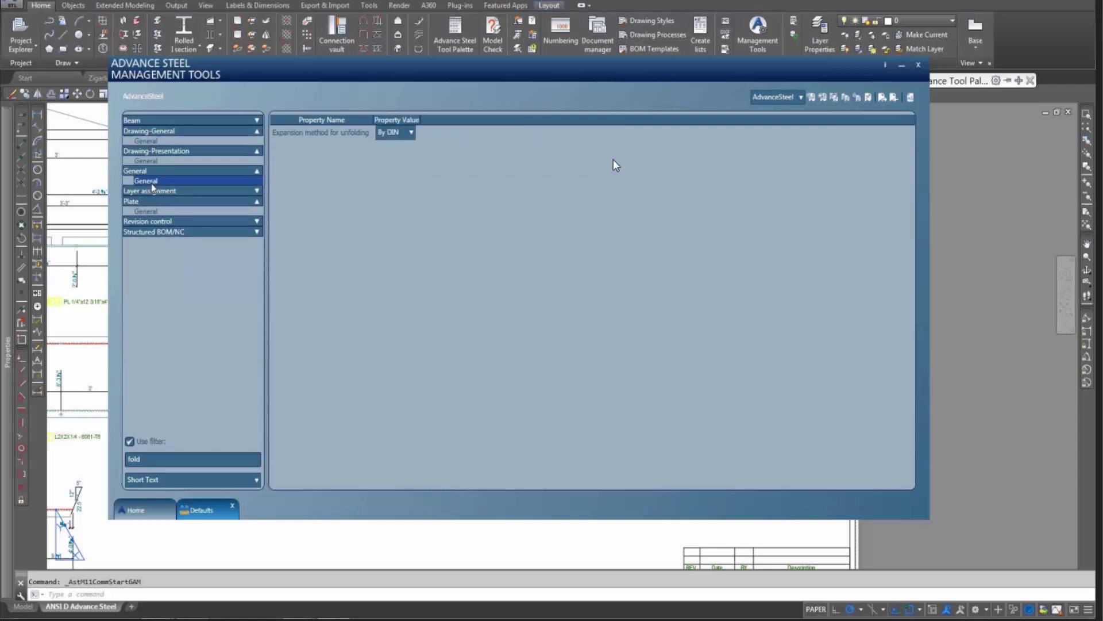
{"action": "left_click", "coordinate": [414, 135]}
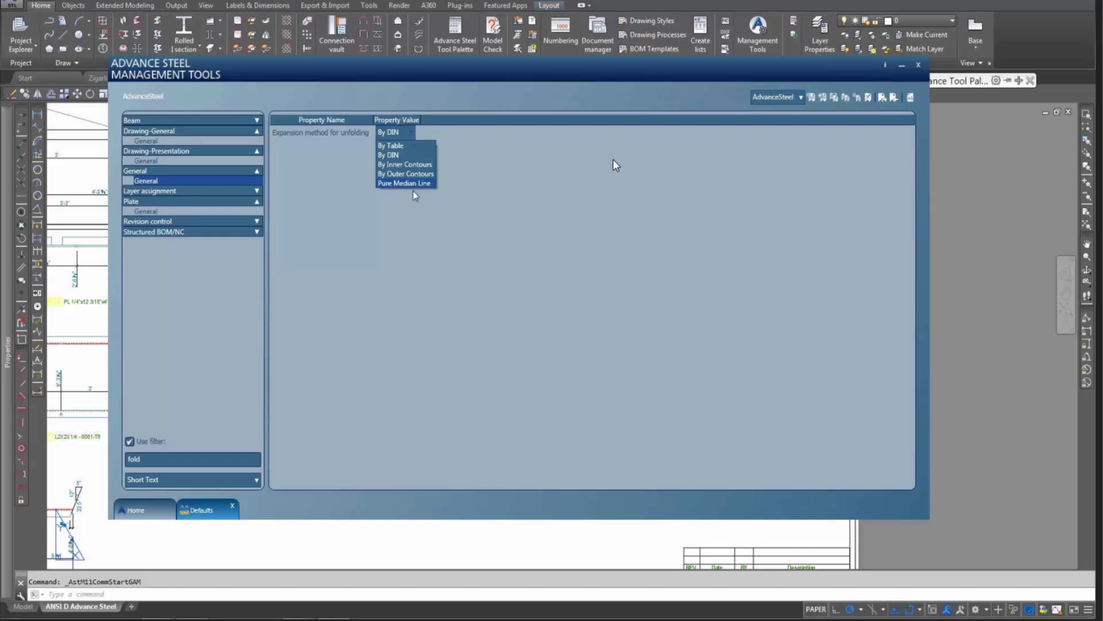
{"action": "left_click", "coordinate": [412, 183]}
{"action": "left_click", "coordinate": [911, 97]}
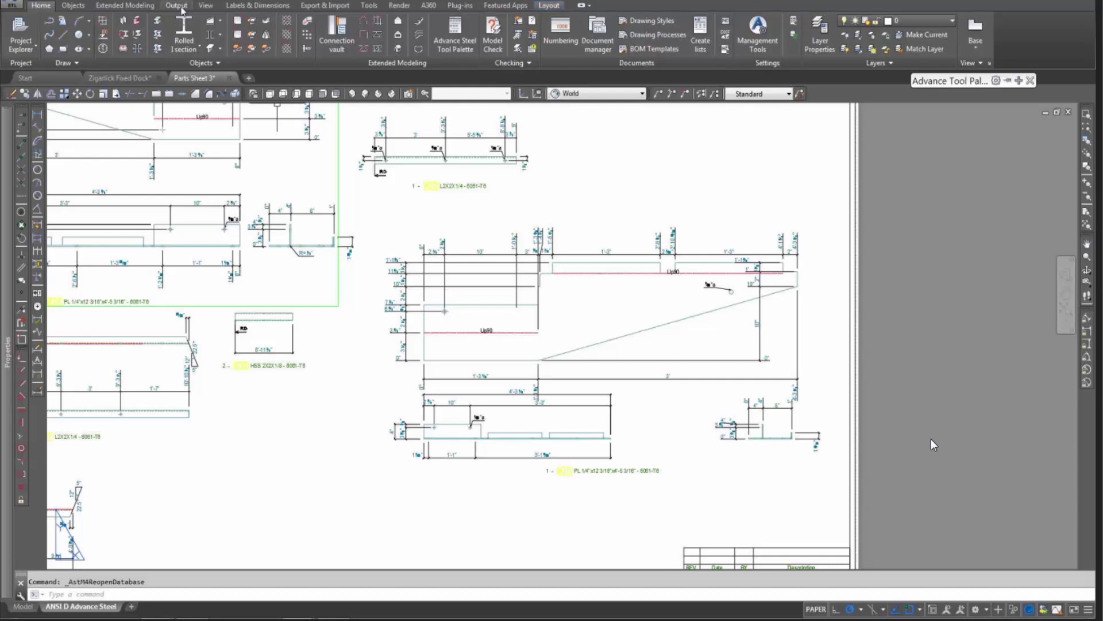
Update the folded plate detail and check its hole diameter callout leader
{"action": "left_click", "coordinate": [231, 7]}
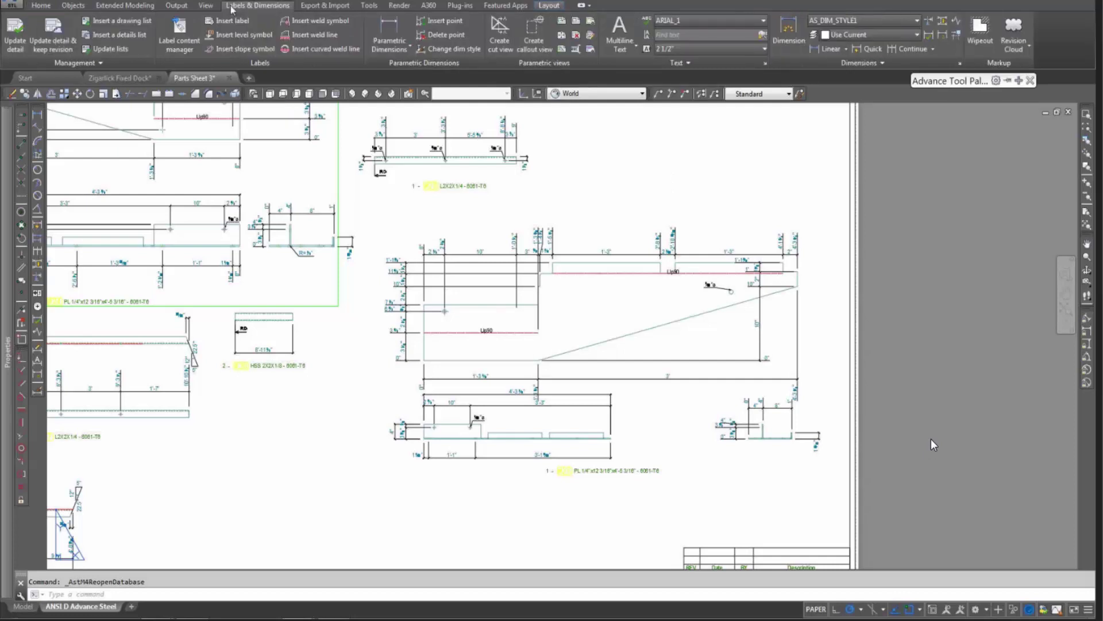
{"action": "left_click", "coordinate": [14, 43]}
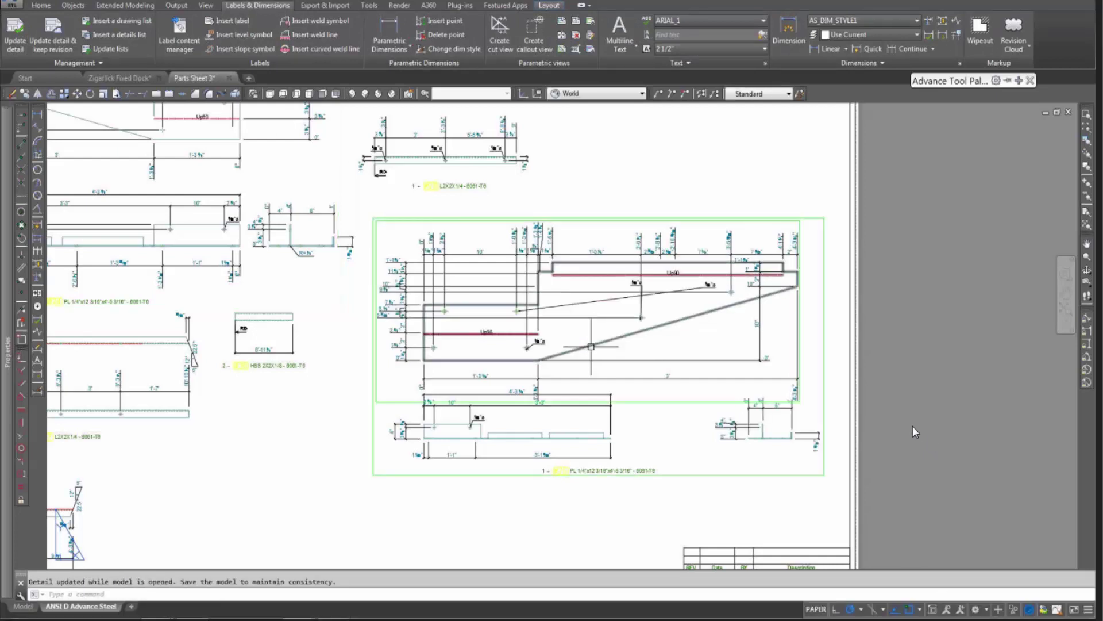
{"action": "scroll", "coordinate": [544, 306], "scroll_direction": "up", "scroll_amount": 4}
{"action": "left_click", "coordinate": [715, 281]}
{"action": "left_click", "coordinate": [966, 247]}
{"action": "key", "text": "Escape"}
{"action": "key", "text": "Escape"}
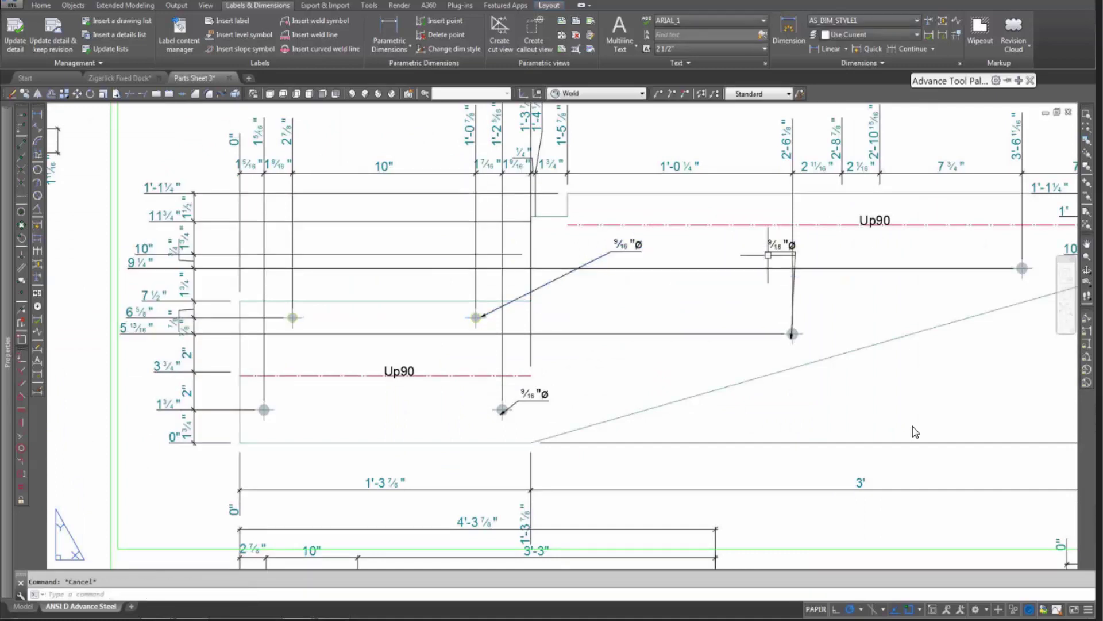
{"action": "scroll", "coordinate": [711, 255], "scroll_direction": "down", "scroll_amount": 2}
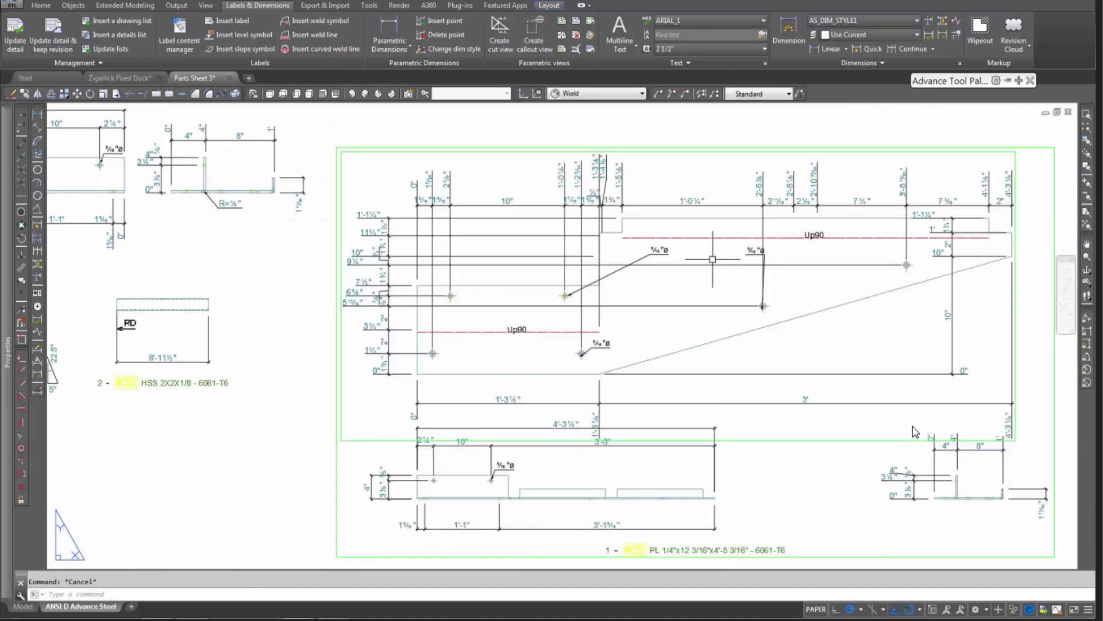
{"action": "scroll", "coordinate": [743, 255], "scroll_direction": "up", "scroll_amount": 2}
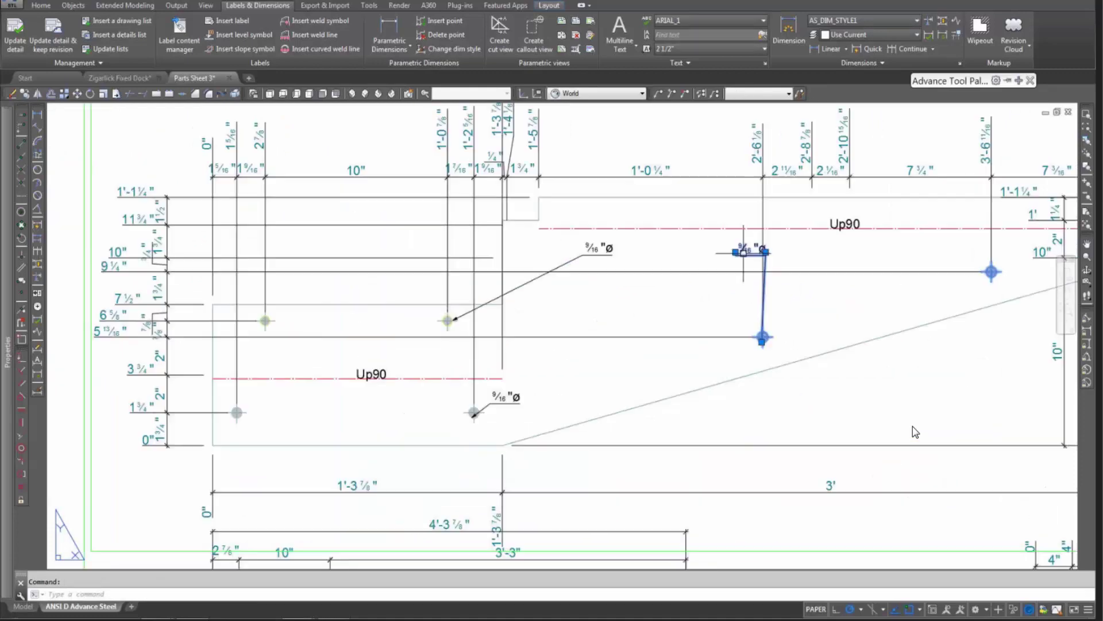
{"action": "scroll", "coordinate": [606, 255], "scroll_direction": "down", "scroll_amount": 3}
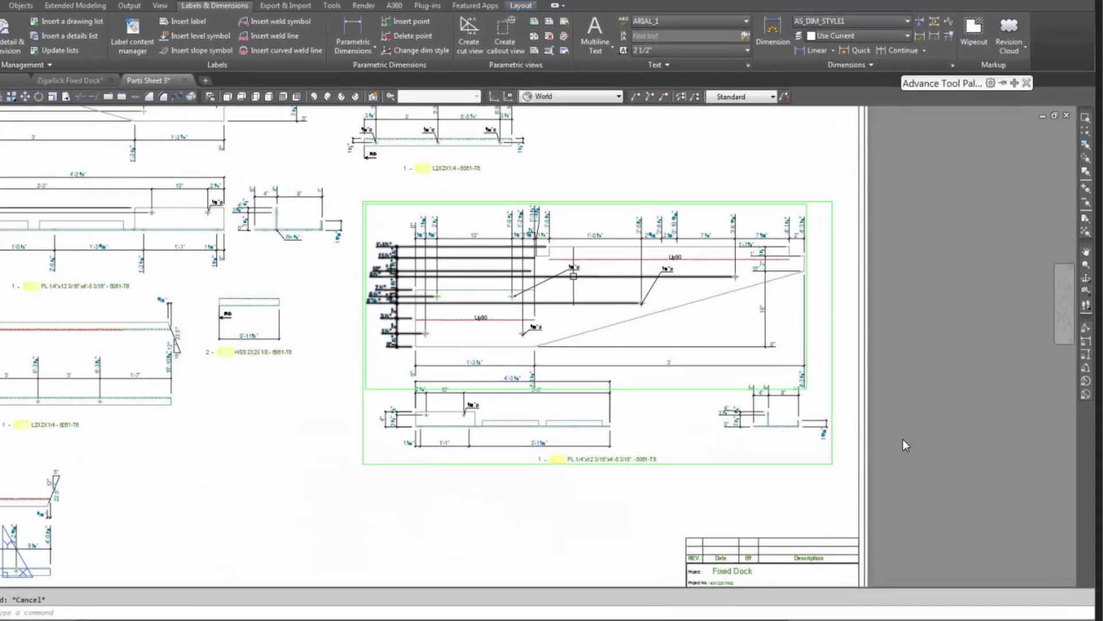